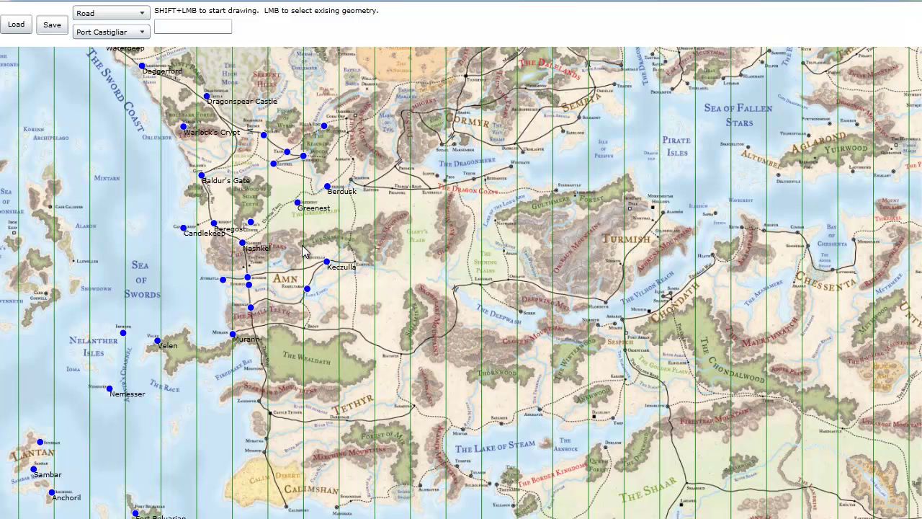
- Pan the map south from the Sword Coast toward the Shining Sea and Chult
drag(291, 249, 302, 245)
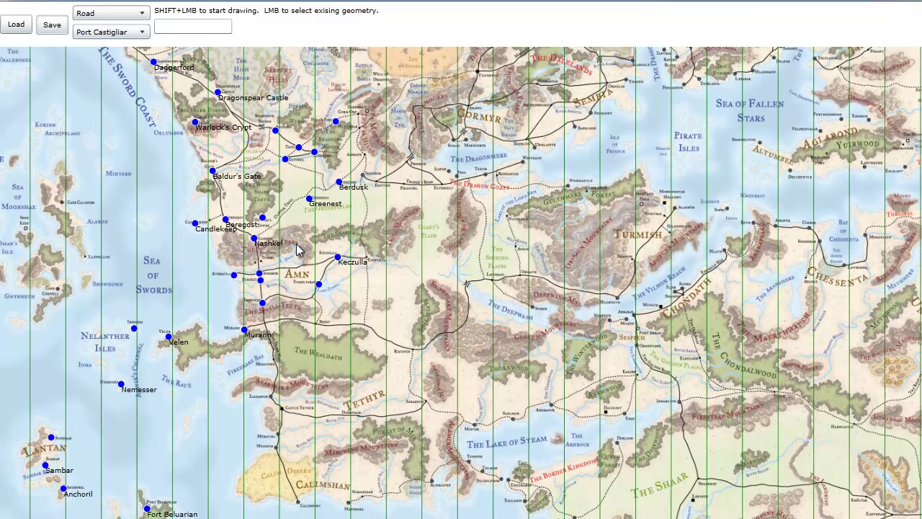
drag(432, 290, 408, 326)
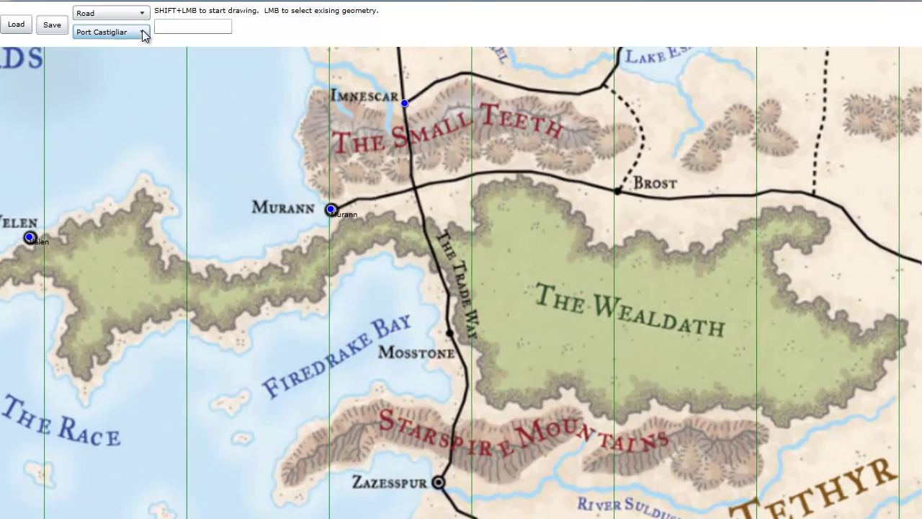
- Jump to Neverwinter from the city list, then fly to Port Castigliar
click(142, 32)
click(104, 219)
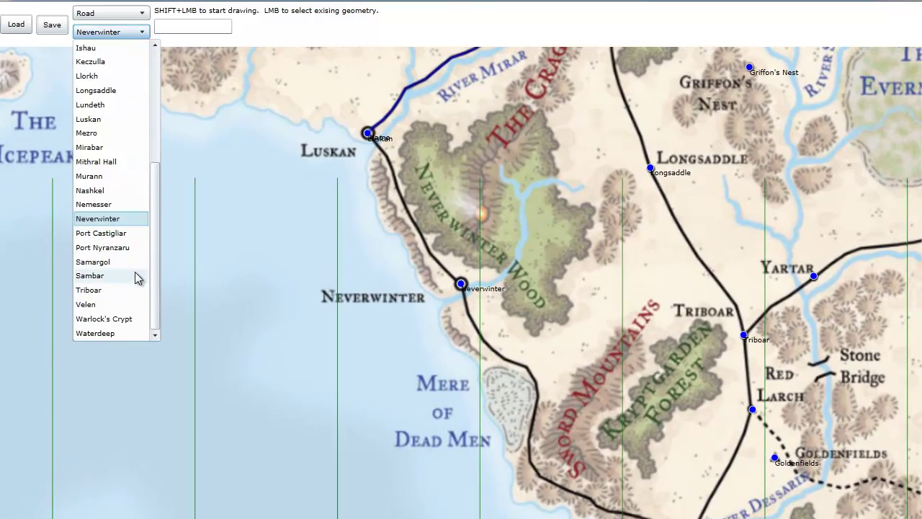
click(113, 233)
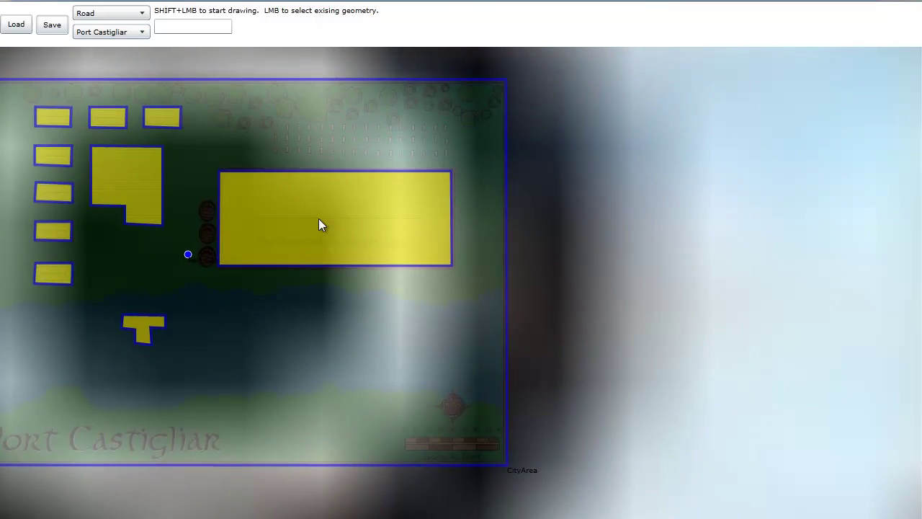
- Center Port Castigliar's city area and pull its bottom-right corner outward
drag(284, 305, 407, 283)
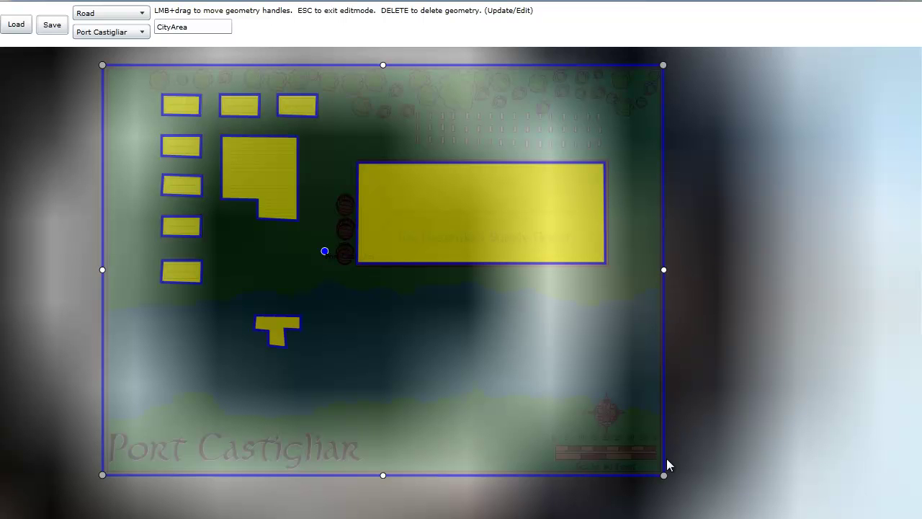
drag(664, 475, 686, 471)
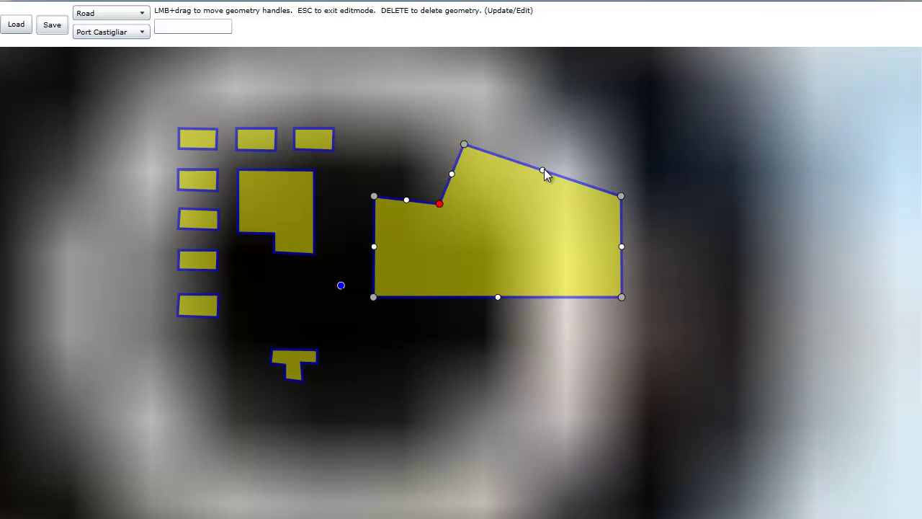
- Add a vertex on the building's top-right edge, delete it, and zoom back out
mouse_move(544, 169)
mouse_down()
mouse_move(536, 208)
mouse_move(554, 159)
mouse_up()
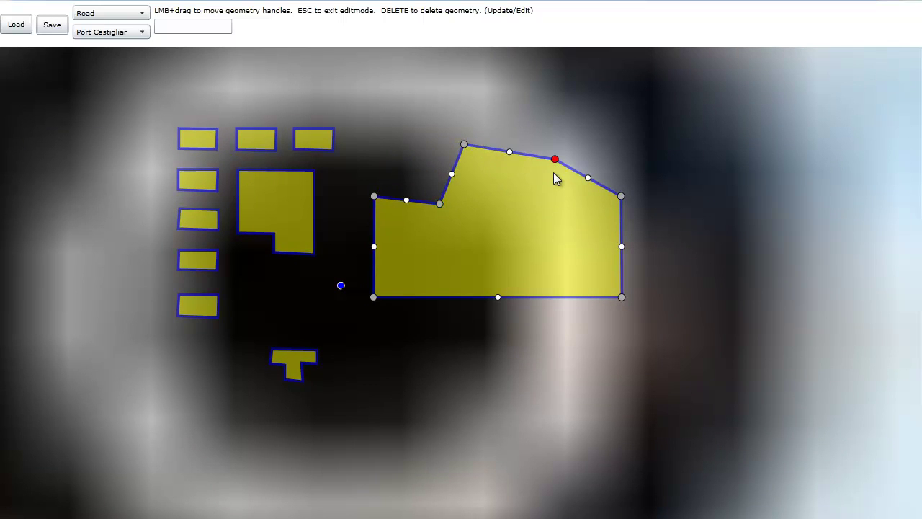
key(Delete)
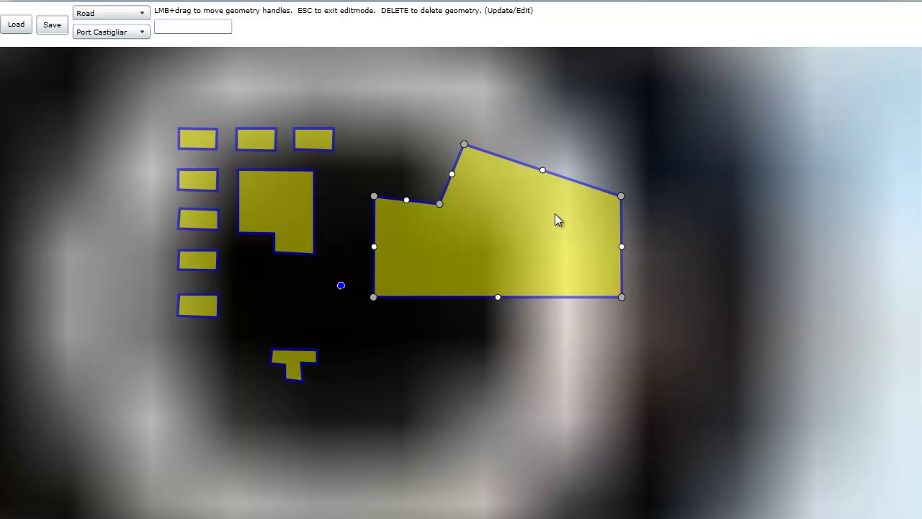
scroll(535, 215, up, 5)
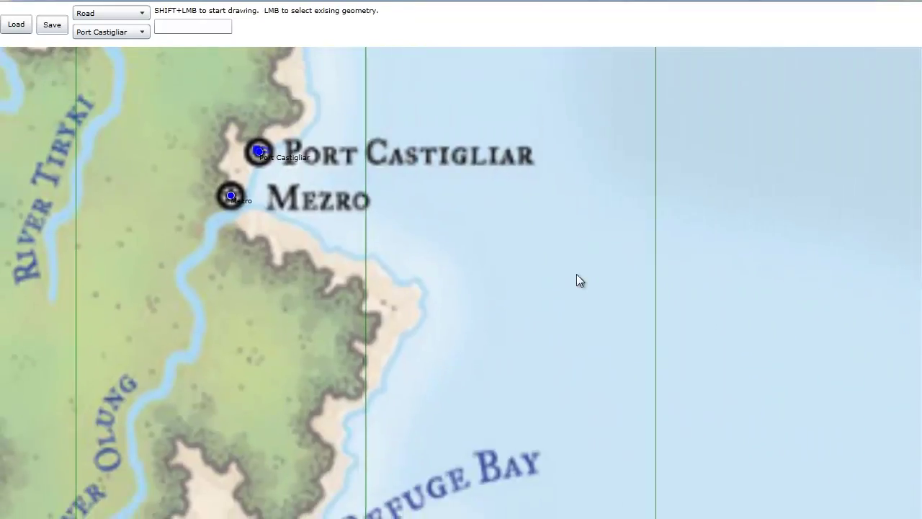
- Move east along the southern coast to the scale bar's 101.21-mile measurement
key(Right)
key(Right)
key(Right)
key(Right)
key(Right)
key(Right)
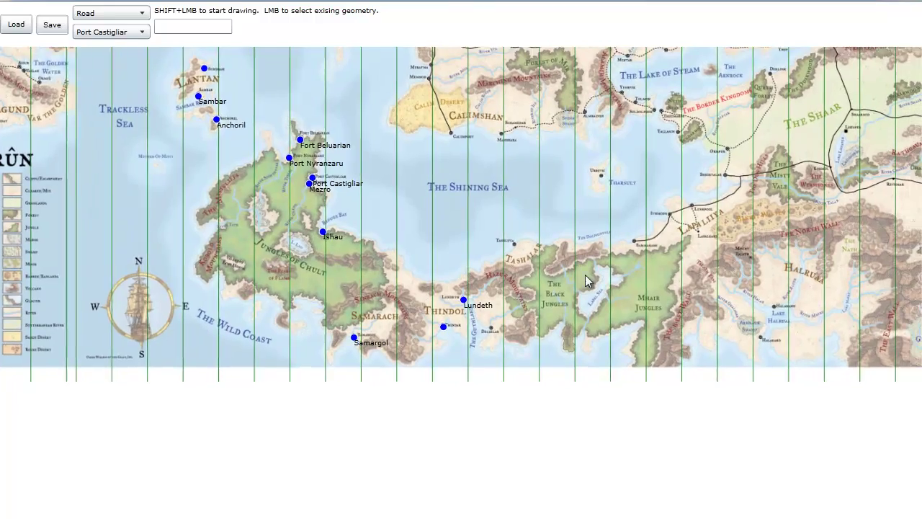
key(Right)
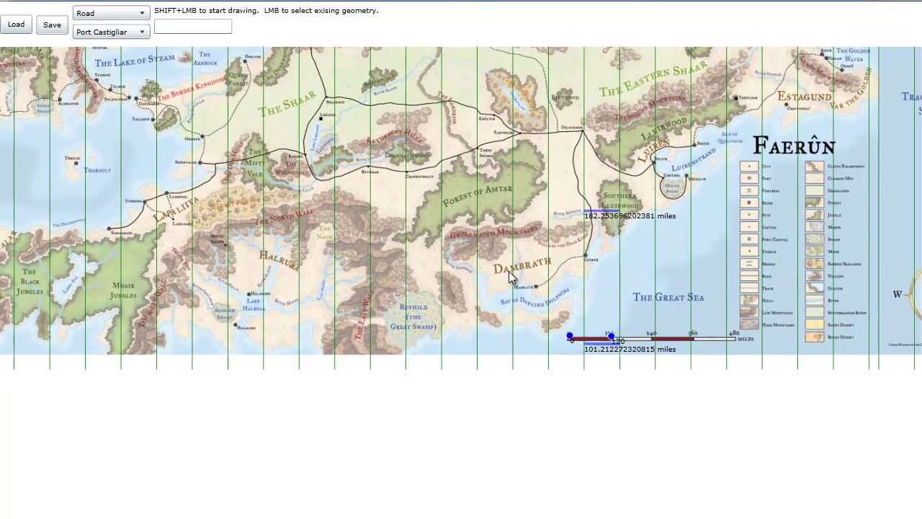
scroll(634, 298, up, 4)
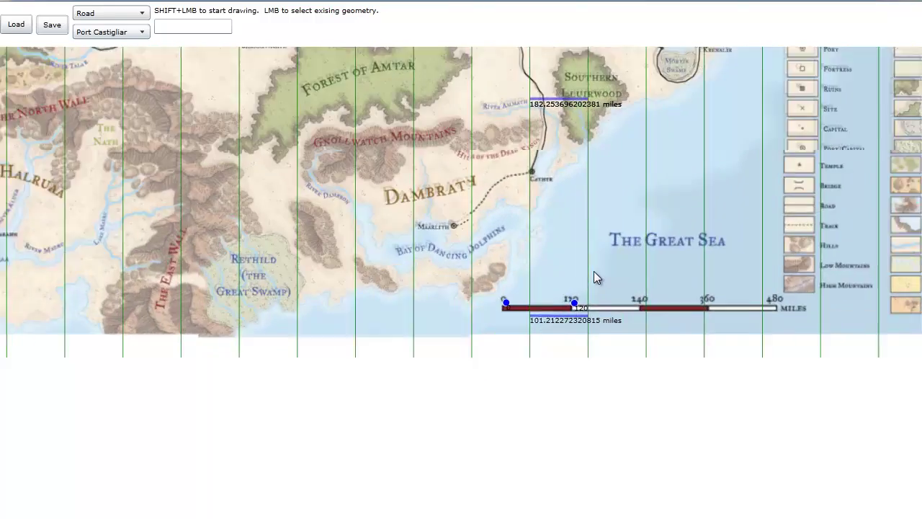
scroll(595, 277, up, 5)
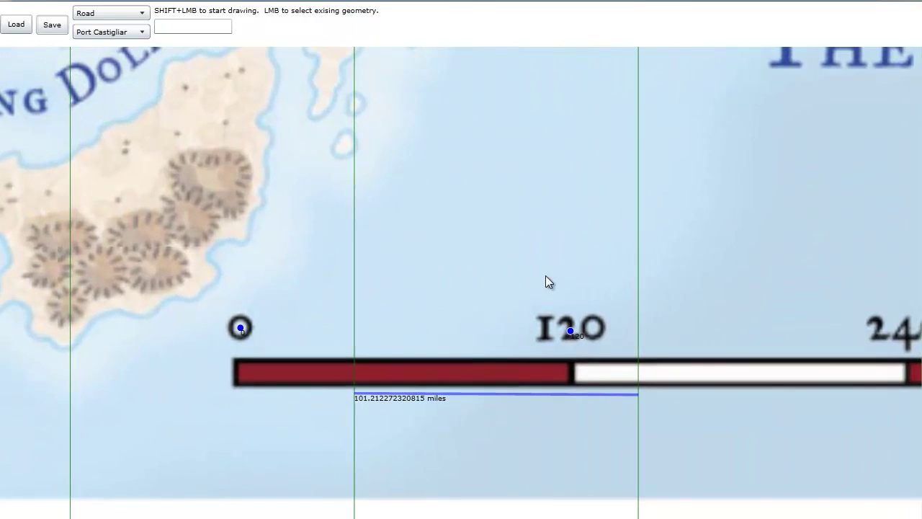
key(Right)
key(Down)
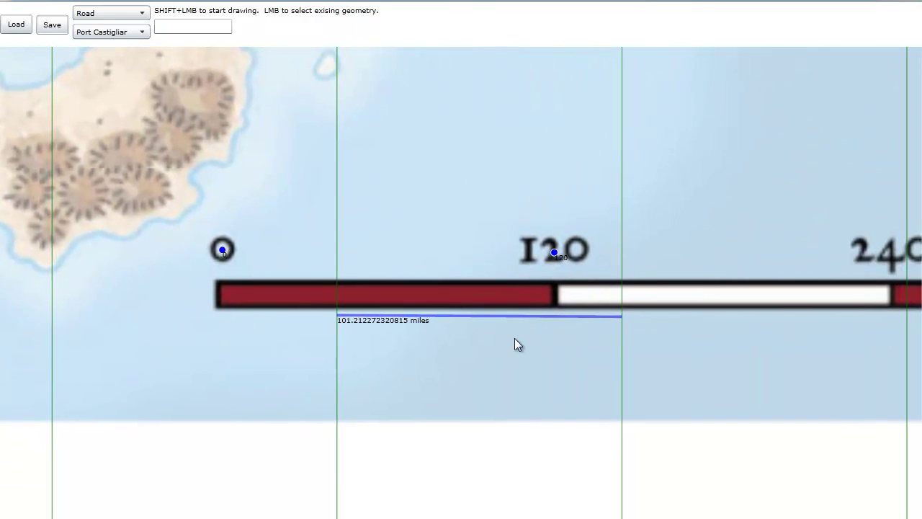
key(Right)
key(Down)
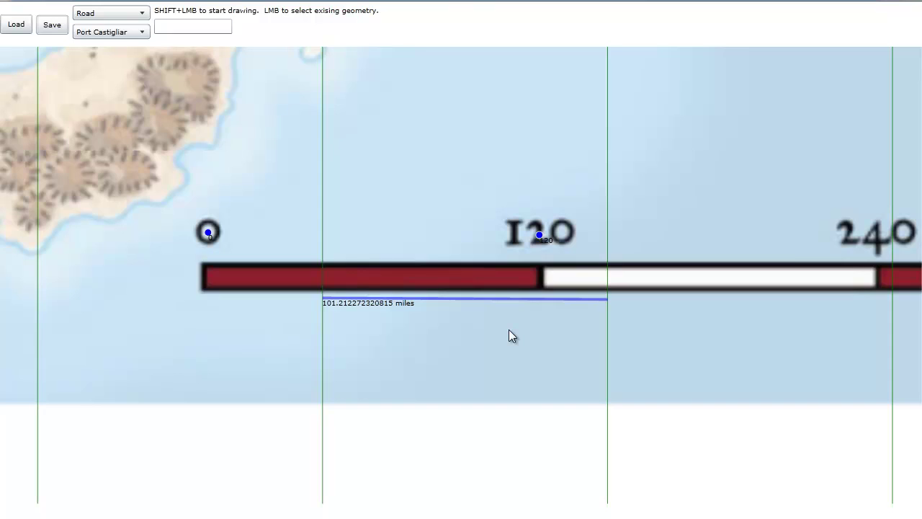
scroll(524, 338, down, 4)
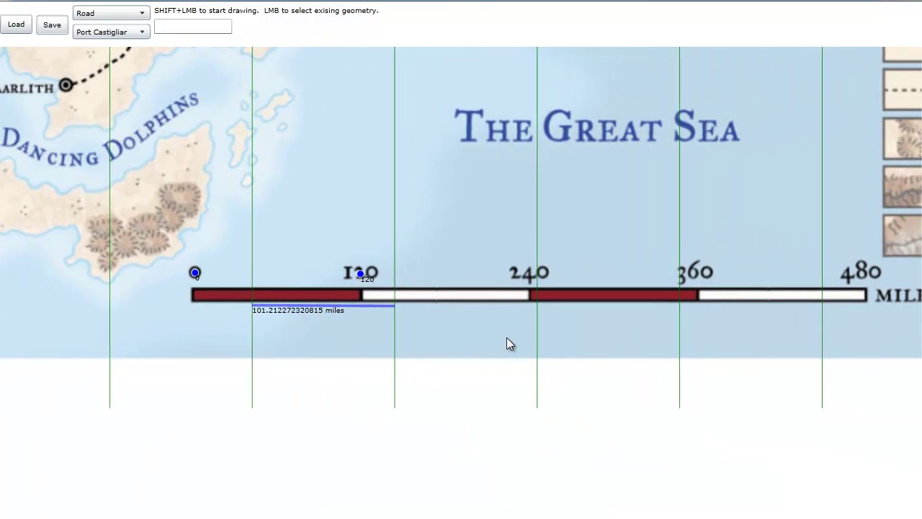
- Shift toward Maarlith and zoom in on Southern Lluirwood's 182.25-mile measurement line
drag(507, 337, 463, 338)
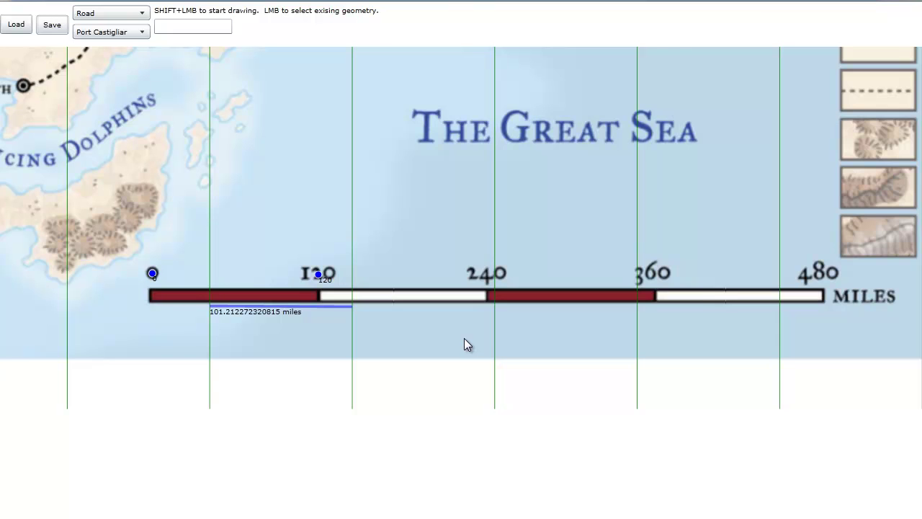
drag(464, 345, 589, 361)
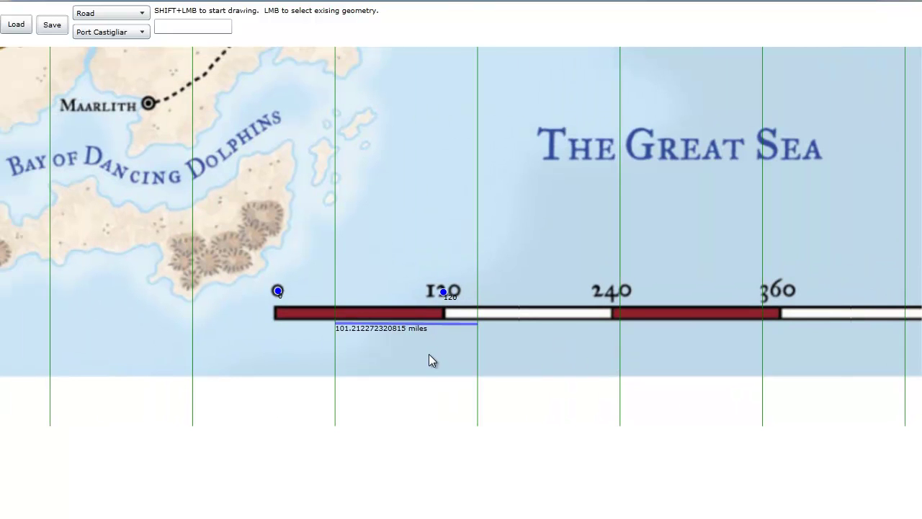
scroll(429, 354, up, 4)
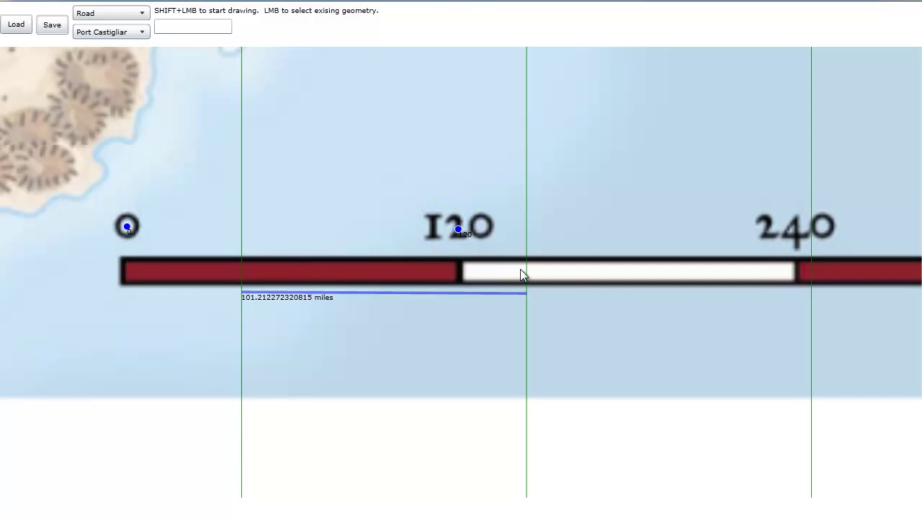
scroll(468, 224, down, 8)
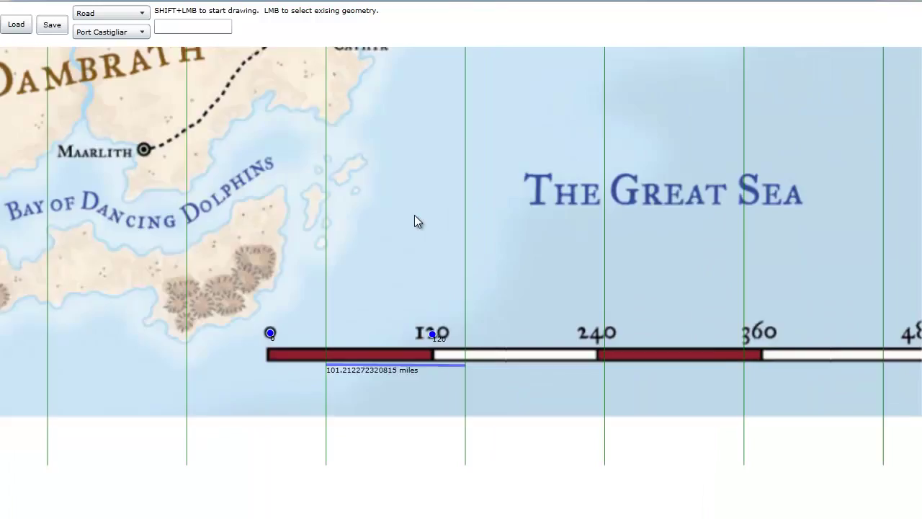
scroll(407, 225, up, 8)
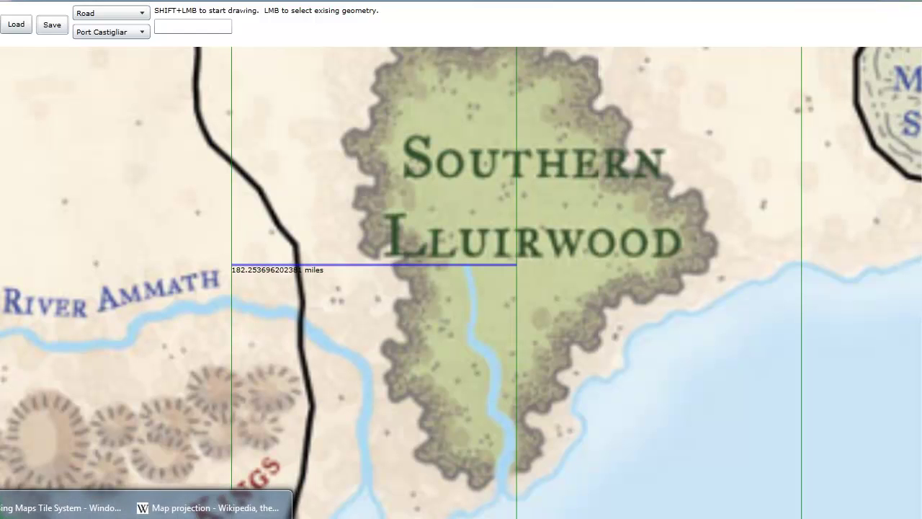
- Switch to Internet Explorer and show the 'Map projection - Wikipedia' article
click(60, 511)
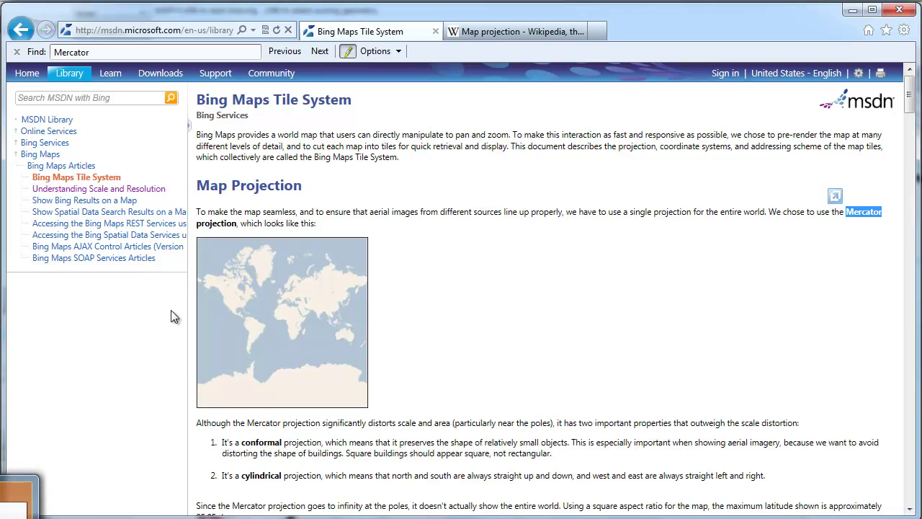
click(522, 31)
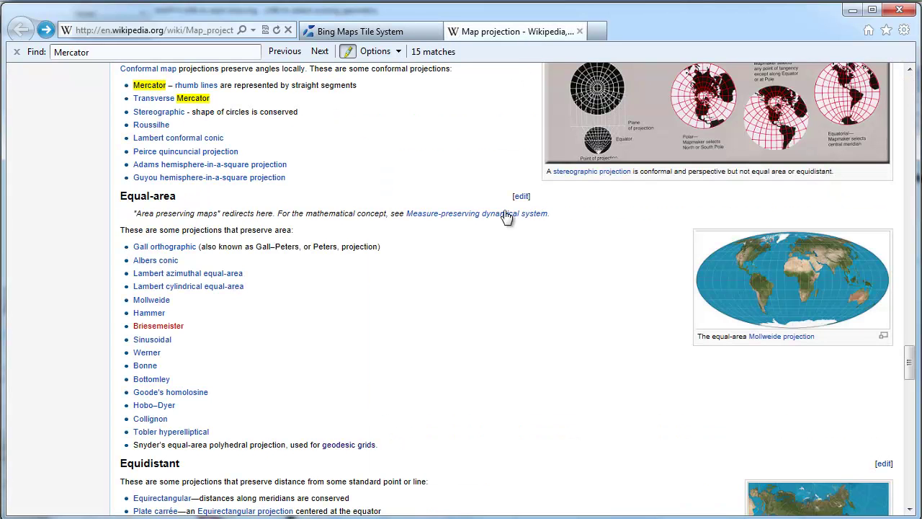
- Select the 'Equal-area' section heading in the Map projection article
drag(177, 197, 120, 197)
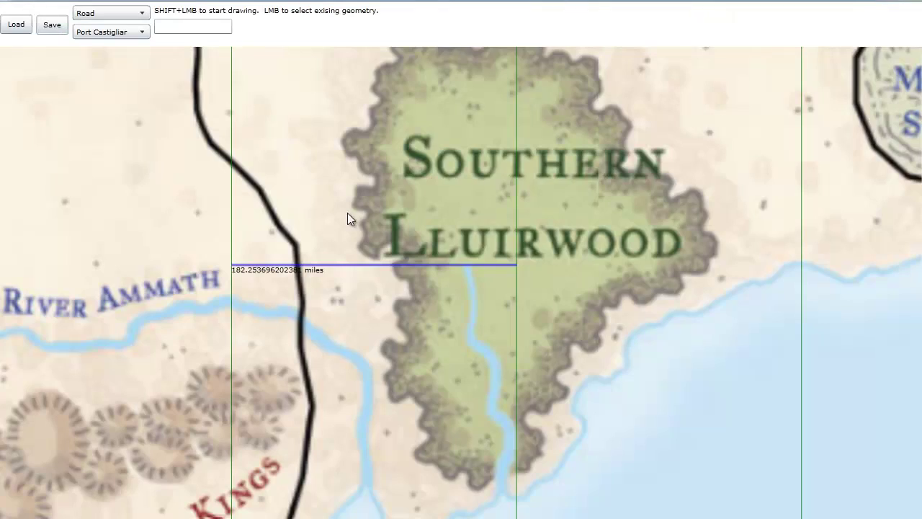
- Pan west past Halruaa, Tashalar and Thindol along the Shining Sea coast
scroll(347, 216, down, 3)
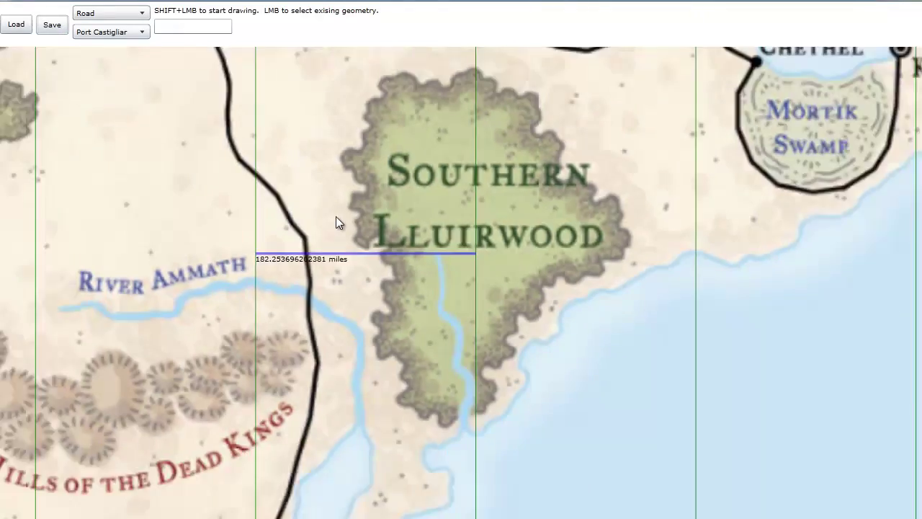
drag(508, 177, 730, 175)
scroll(241, 241, up, 3)
drag(242, 241, 486, 254)
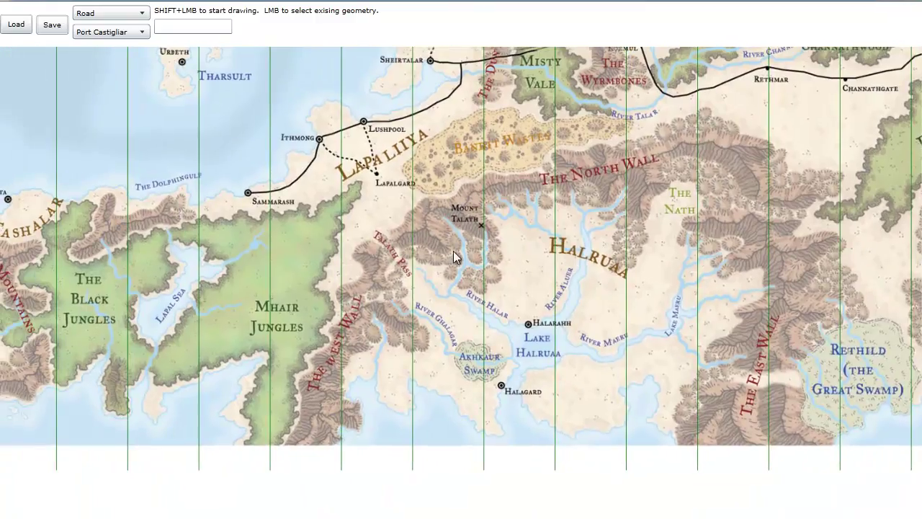
drag(312, 236, 518, 237)
drag(178, 253, 418, 246)
scroll(418, 246, down, 2)
- Bring Chult's east coast into view and zoom in on Port Castigliar
drag(216, 237, 375, 230)
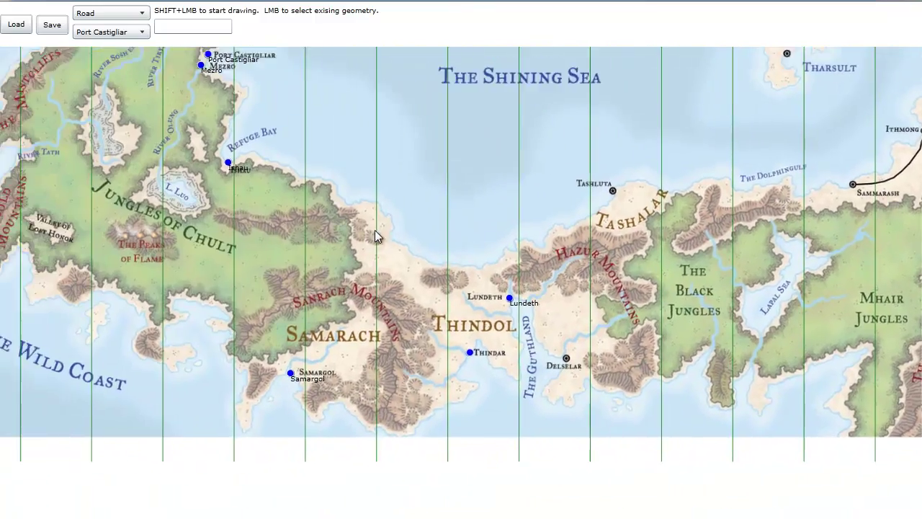
drag(72, 252, 294, 250)
scroll(294, 250, up, 2)
scroll(441, 210, down, 3)
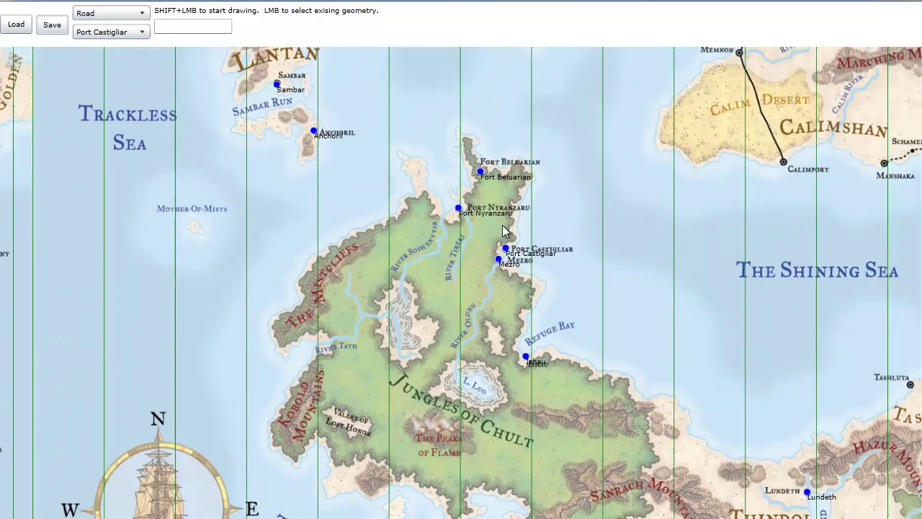
scroll(508, 236, up, 6)
scroll(464, 229, up, 10)
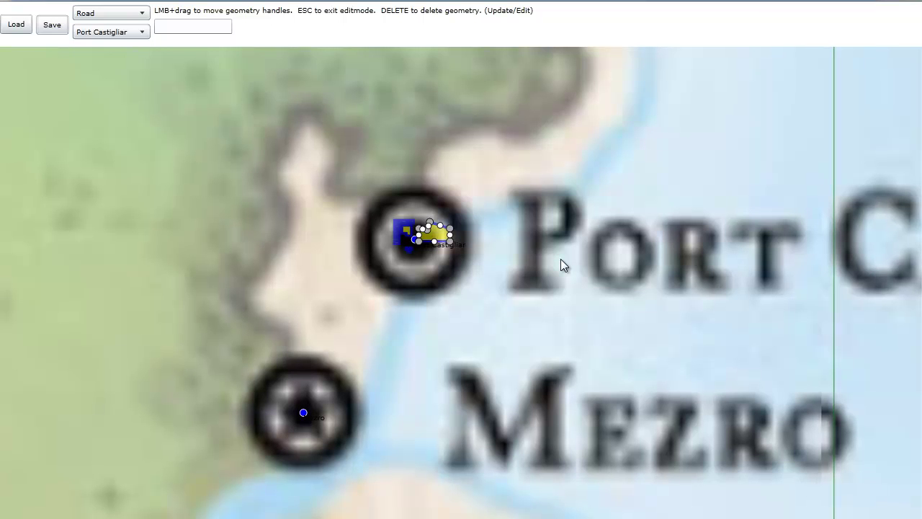
- Zoom out to show Mezro and Chult's coast, then recenter on Port Castigliar
scroll(521, 219, down, 1)
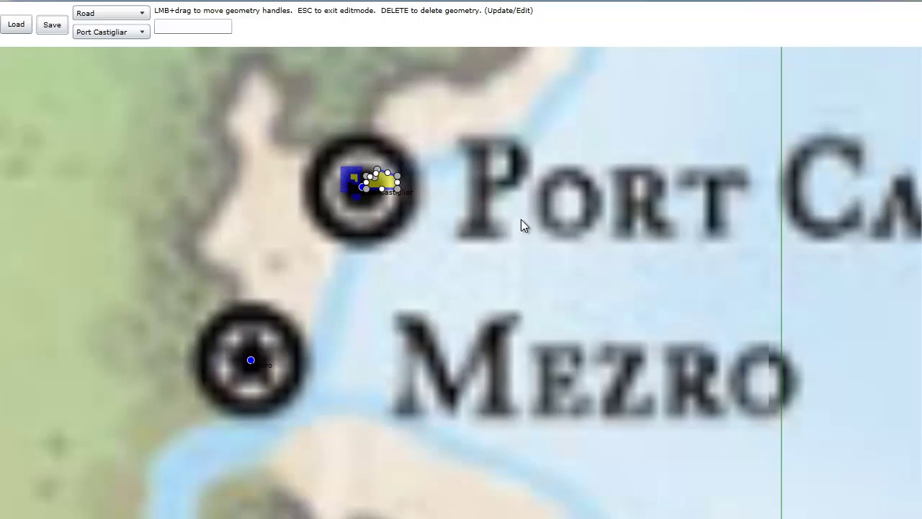
scroll(523, 222, down, 1)
scroll(554, 233, down, 1)
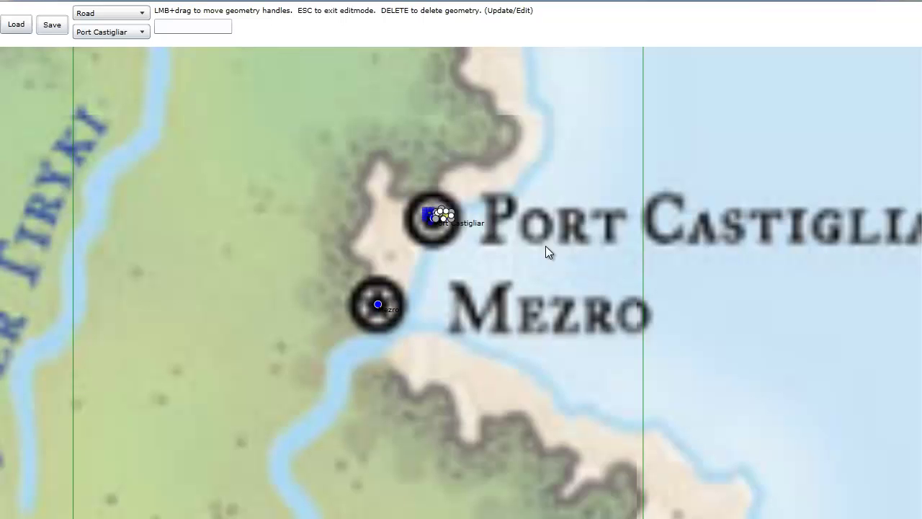
drag(551, 245, 508, 231)
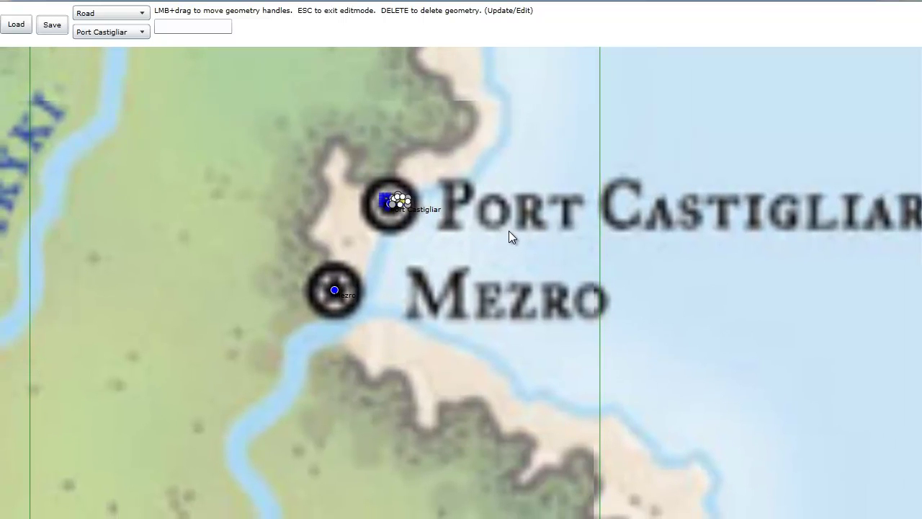